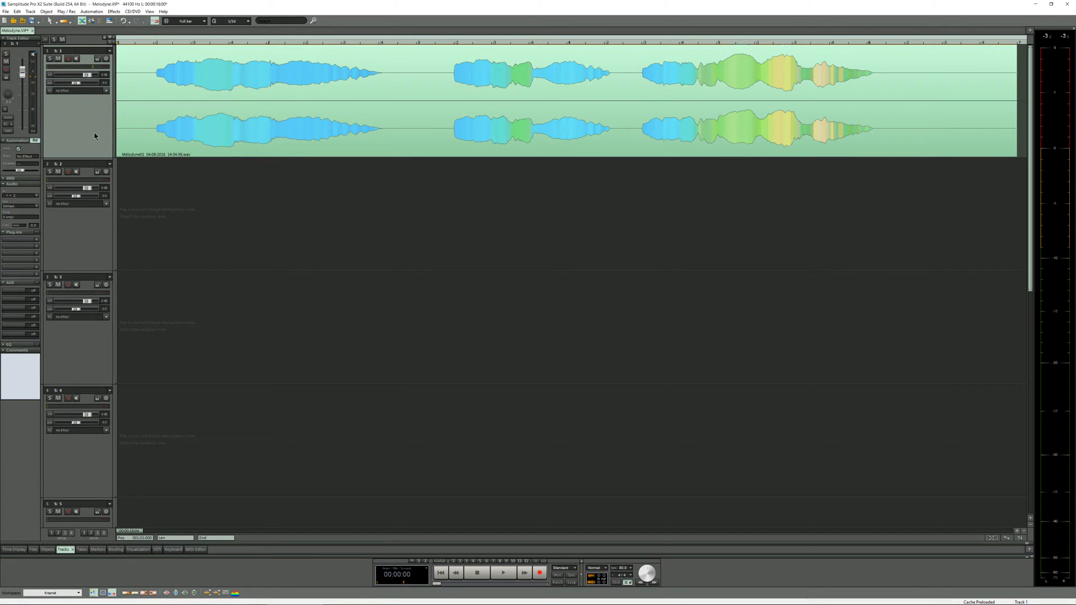
Audition the vocal, then insert VST FX > Melodyne 4 > Melodyne in track 1's effect slot
{"action": "key", "text": "space"}
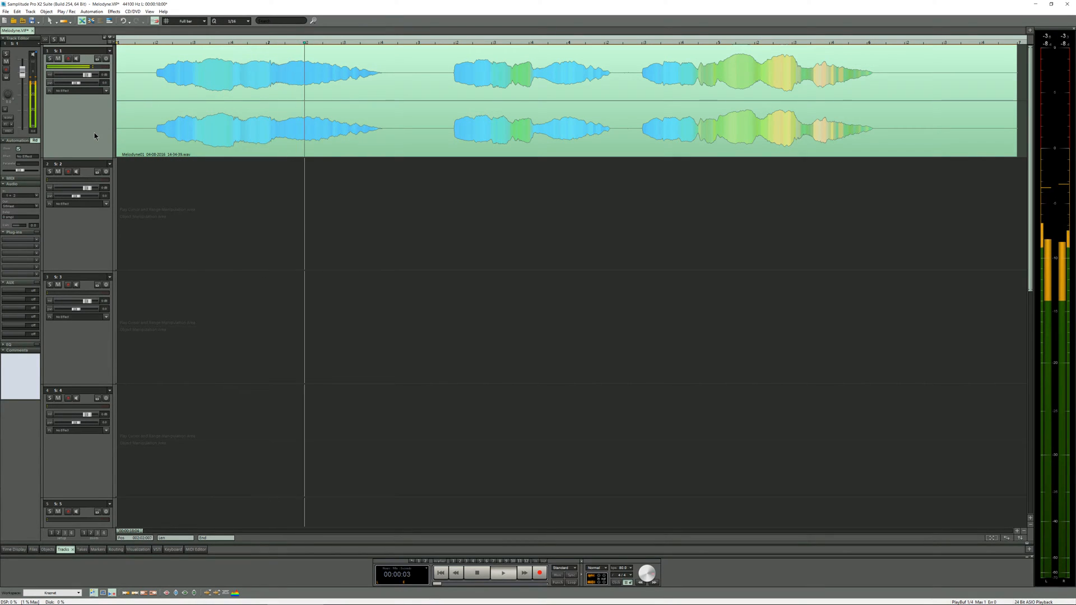
{"action": "key", "text": "space"}
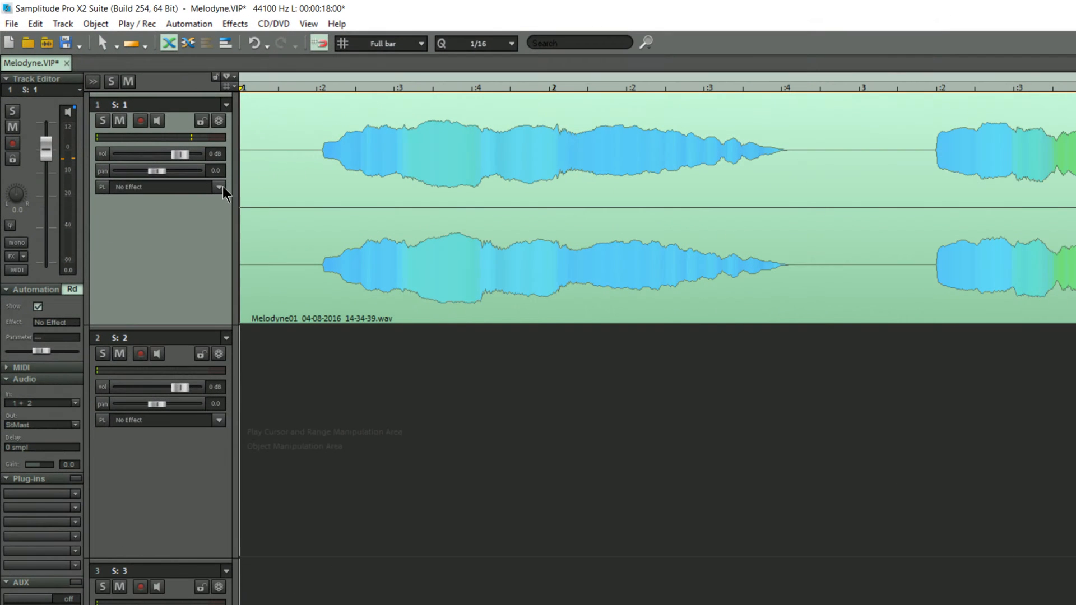
{"action": "left_click", "coordinate": [128, 110]}
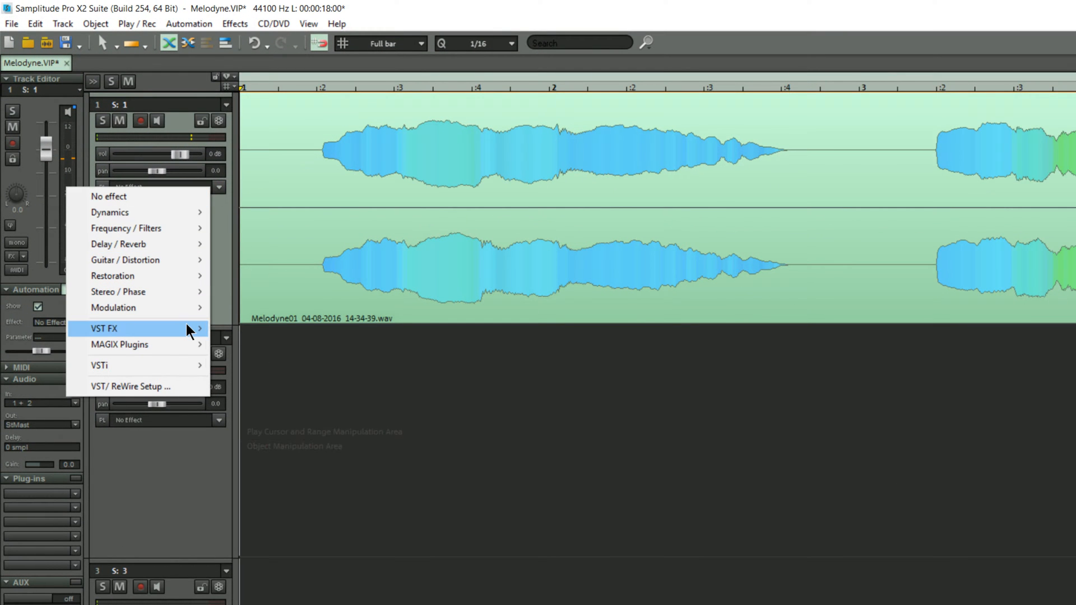
{"action": "mouse_move", "coordinate": [134, 329]}
{"action": "mouse_move", "coordinate": [252, 535]}
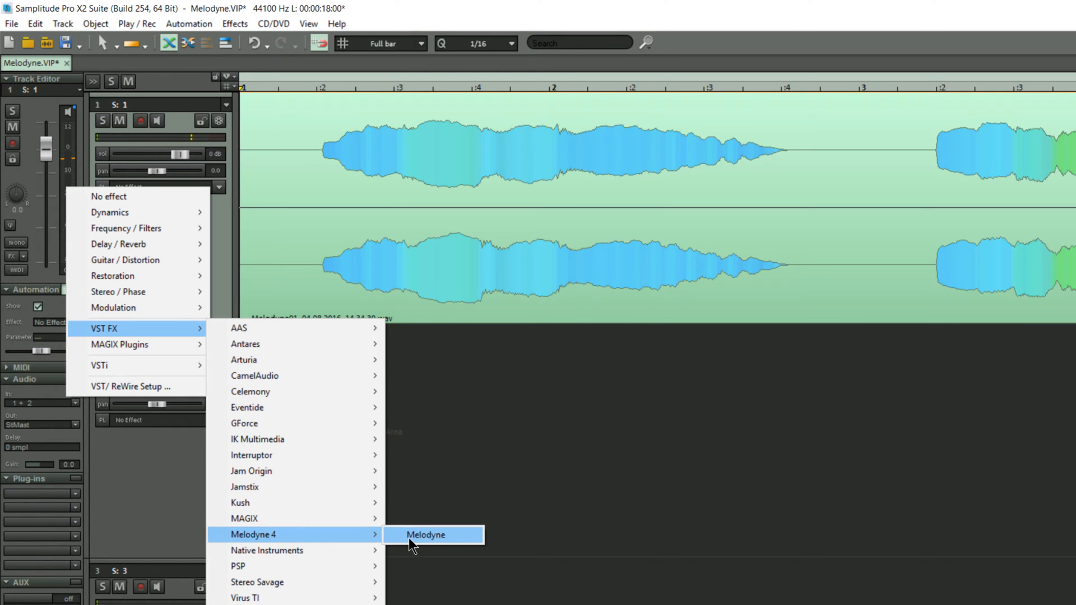
{"action": "left_click", "coordinate": [426, 535]}
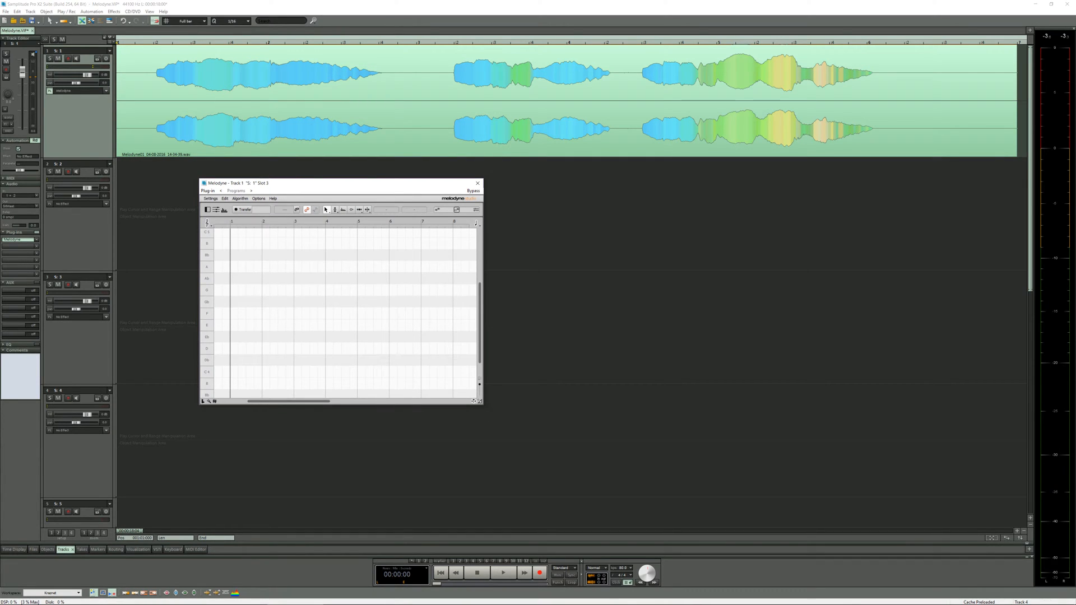
Drag the Melodyne window's corner outward so more of the note grid shows
{"action": "left_click_drag", "start_coordinate": [482, 402], "coordinate": [875, 502]}
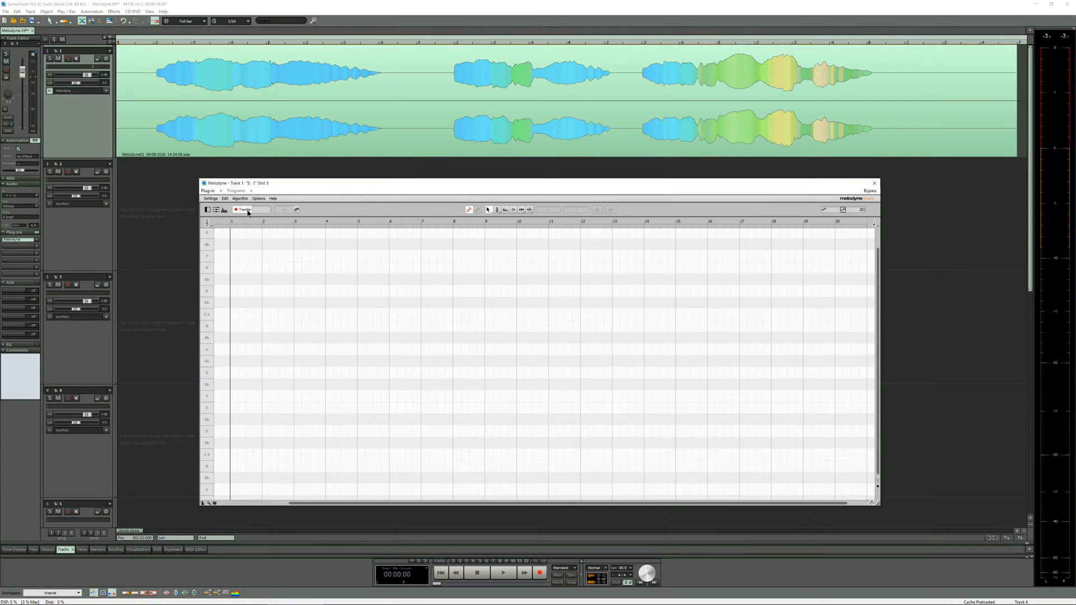
Play track 1 through Melodyne's transfer, then end it so the vocal is detected as notes
{"action": "key", "text": "space"}
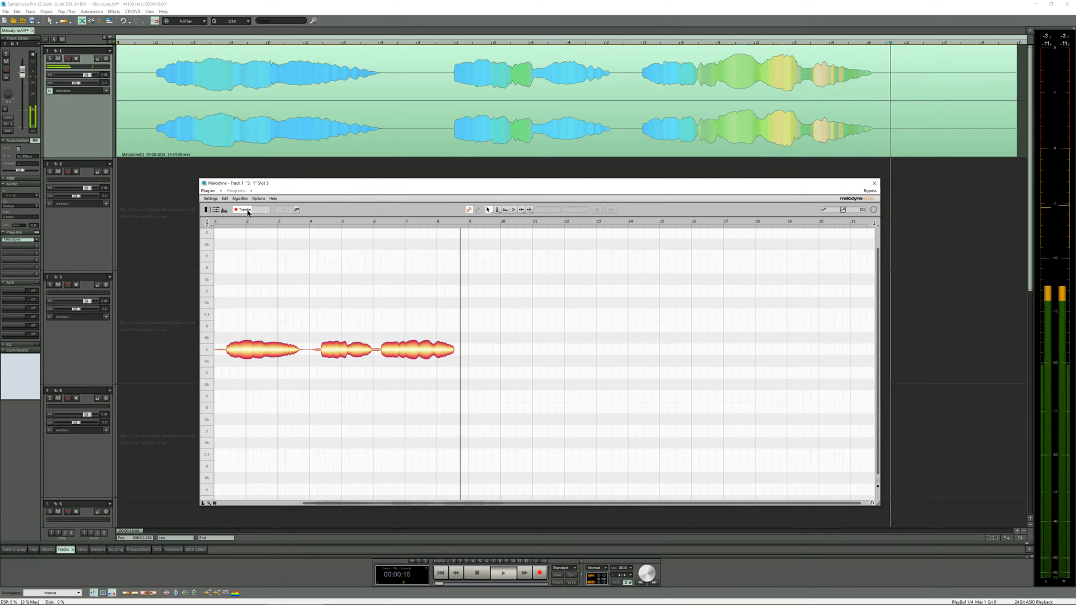
{"action": "left_click", "coordinate": [249, 212]}
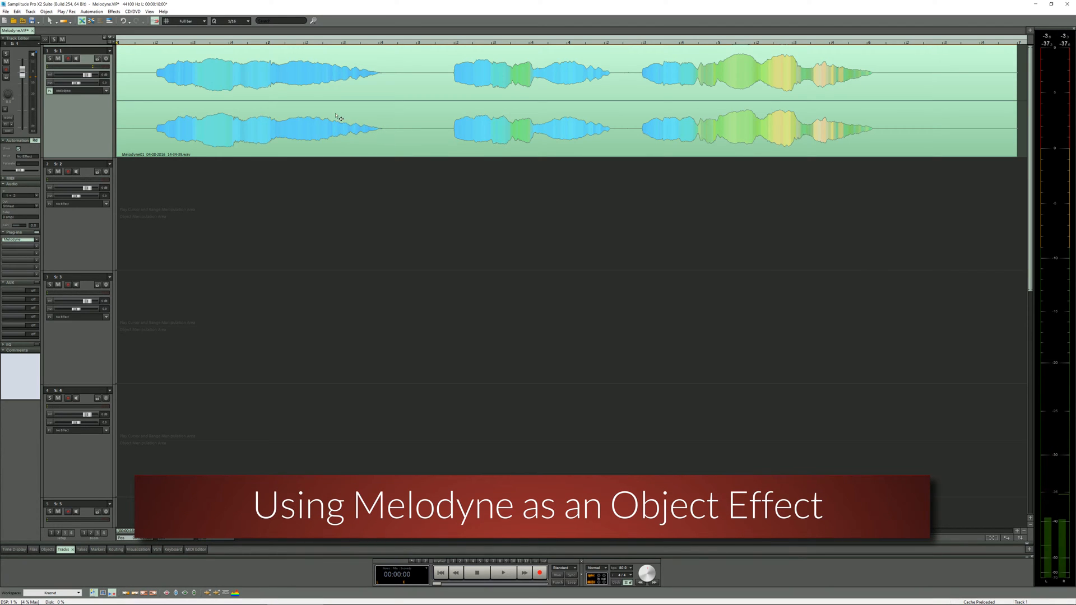
Set track 1's FX slot to No effect, split the vocal object before the second phrase and open the right part's object editor
{"action": "left_click", "coordinate": [103, 91]}
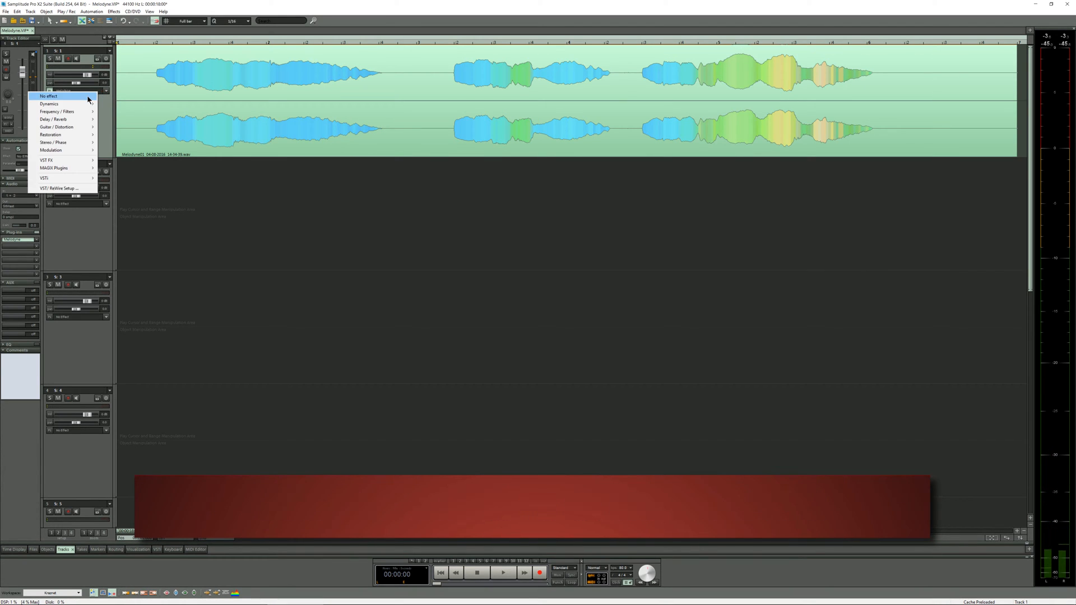
{"action": "left_click", "coordinate": [88, 99]}
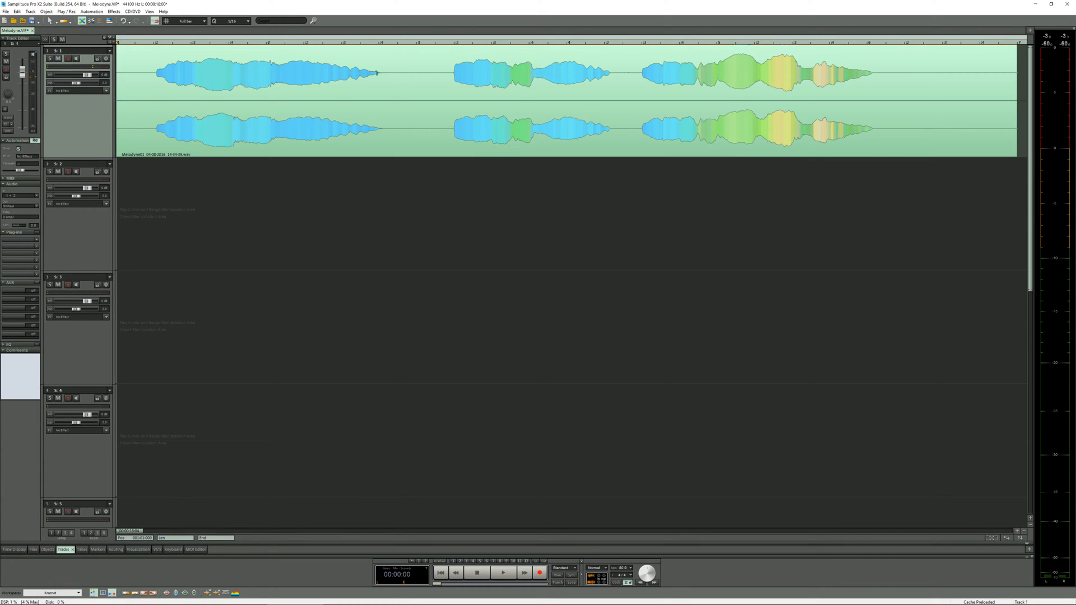
{"action": "left_click", "coordinate": [415, 68]}
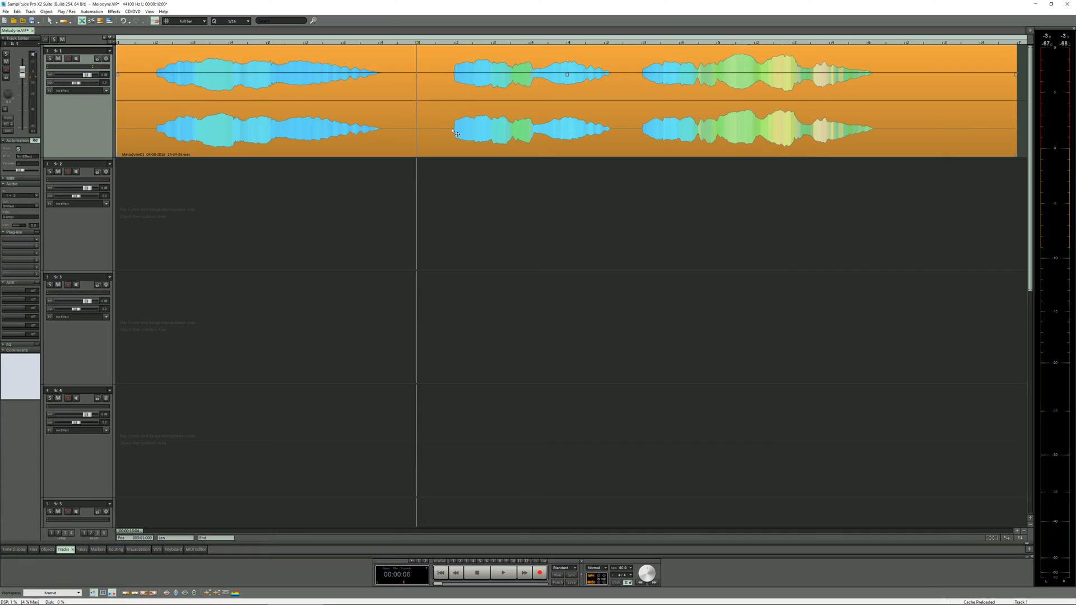
{"action": "key", "text": "t"}
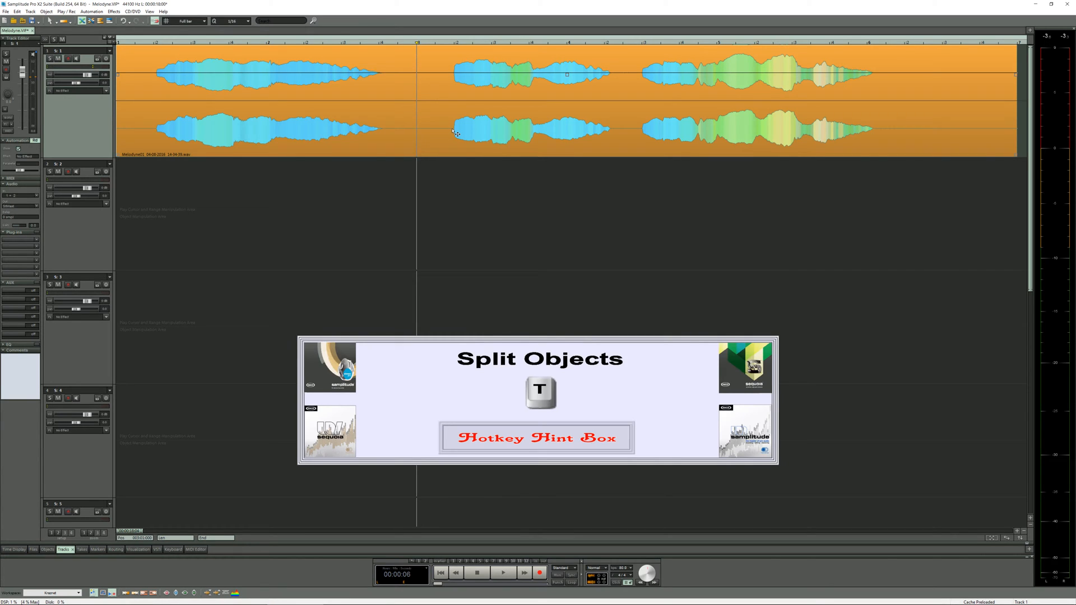
{"action": "key", "text": "ctrl+o"}
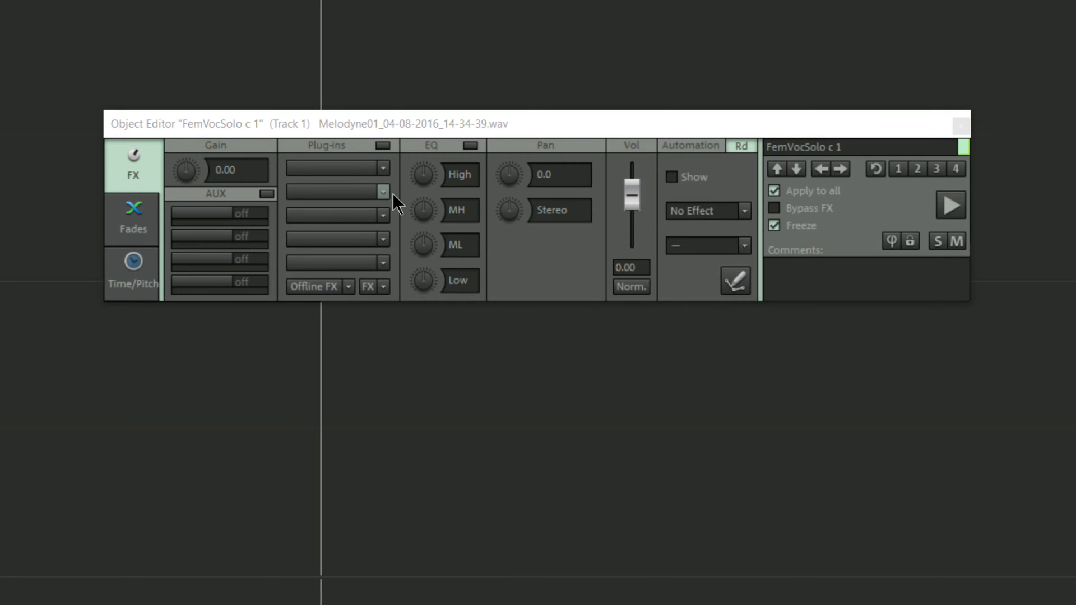
Insert VST FX > Melodyne 4 > Melodyne in a Plug-ins slot of the right-hand vocal object
{"action": "left_click", "coordinate": [385, 170]}
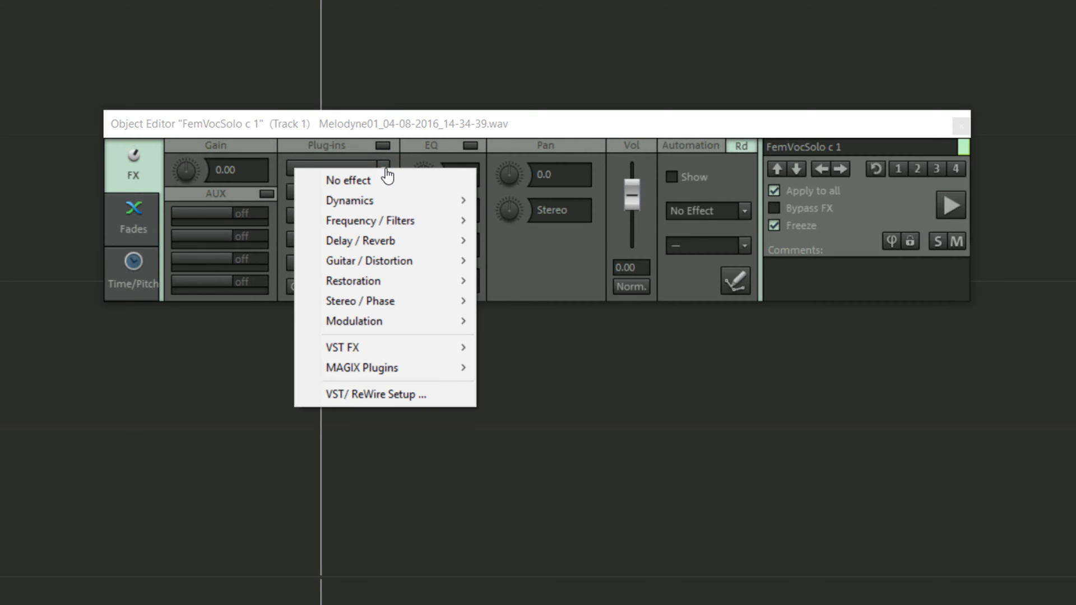
{"action": "mouse_move", "coordinate": [514, 422]}
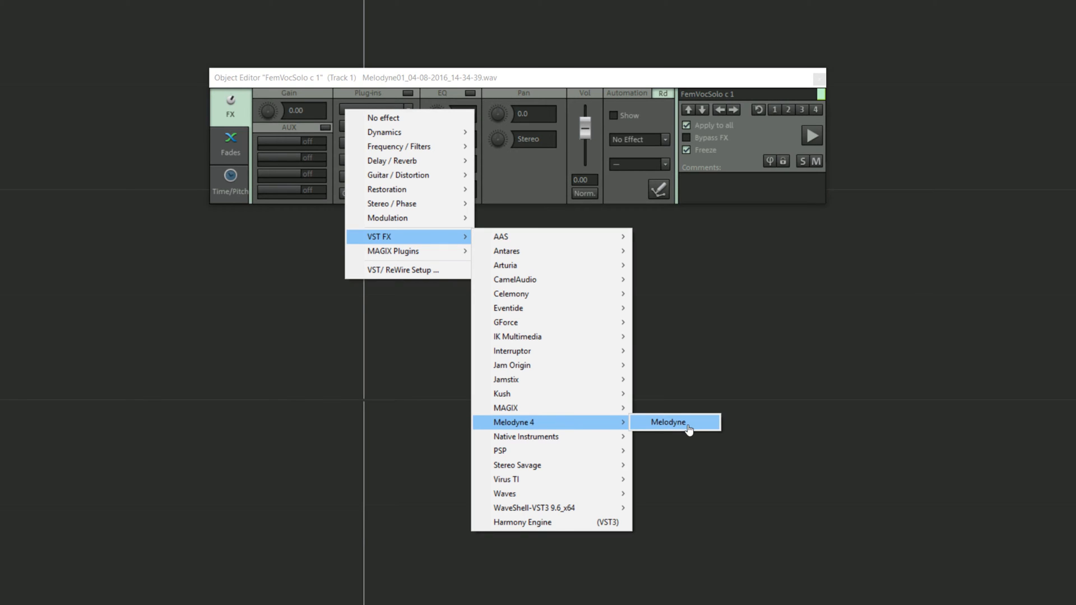
{"action": "left_click", "coordinate": [689, 427]}
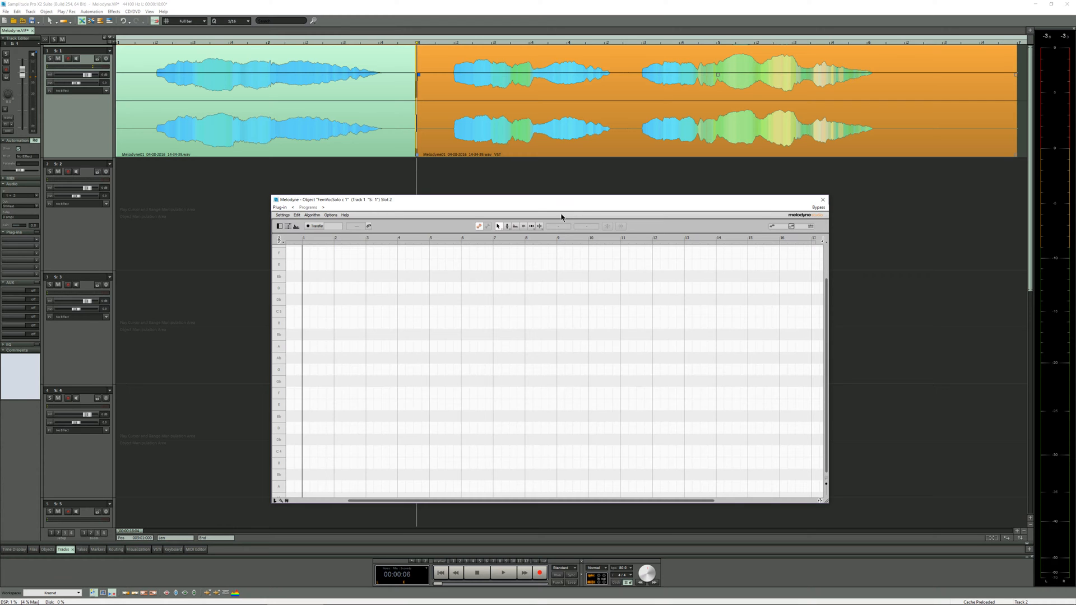
Arm Transfer in Melodyne and play the second vocal part so its audio is captured
{"action": "left_click", "coordinate": [321, 228]}
{"action": "key", "text": "space"}
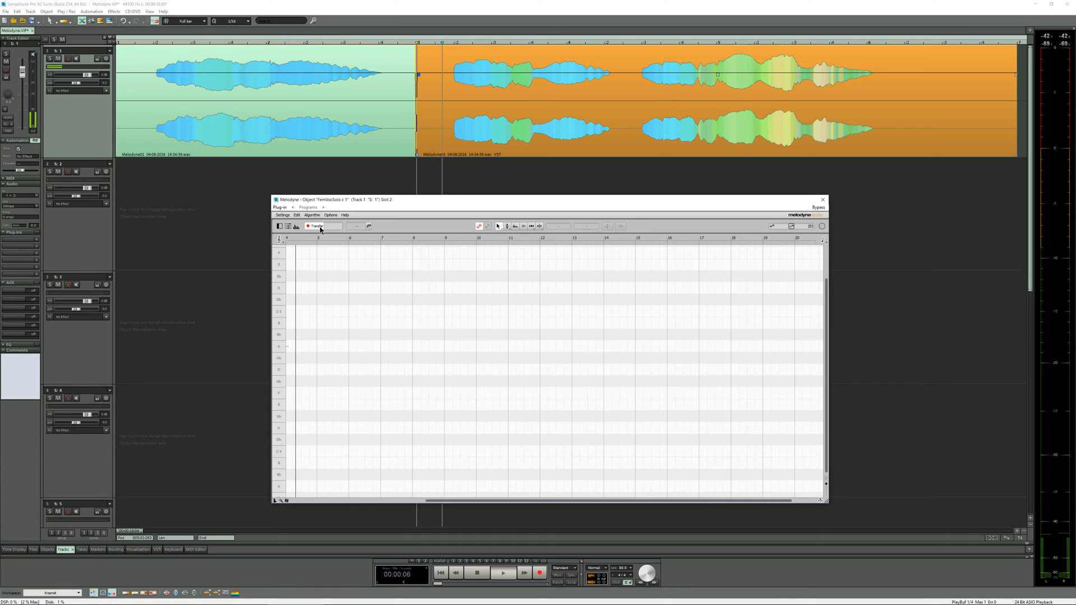